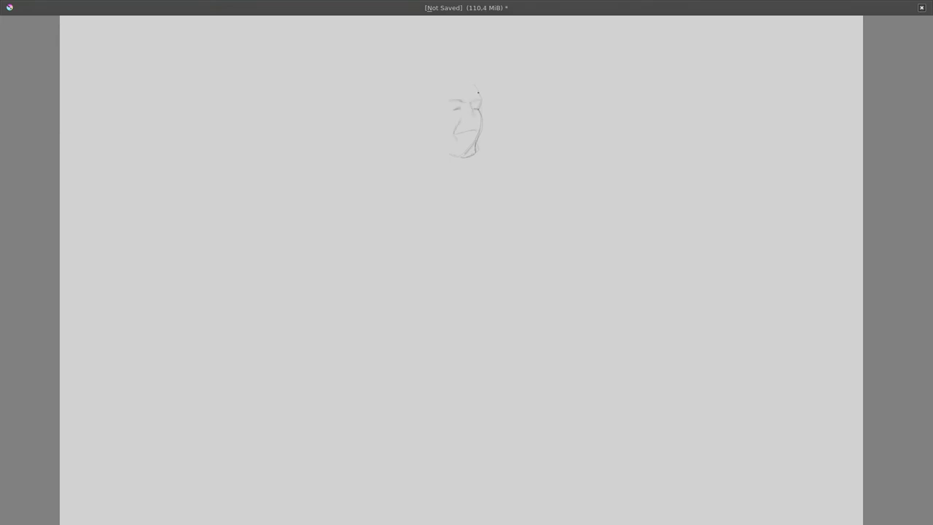
Sketch the jaw, ear, back of head and hair bun, then begin the left shoulder line
drag(475, 153, 452, 173)
drag(424, 105, 426, 124)
drag(429, 88, 435, 80)
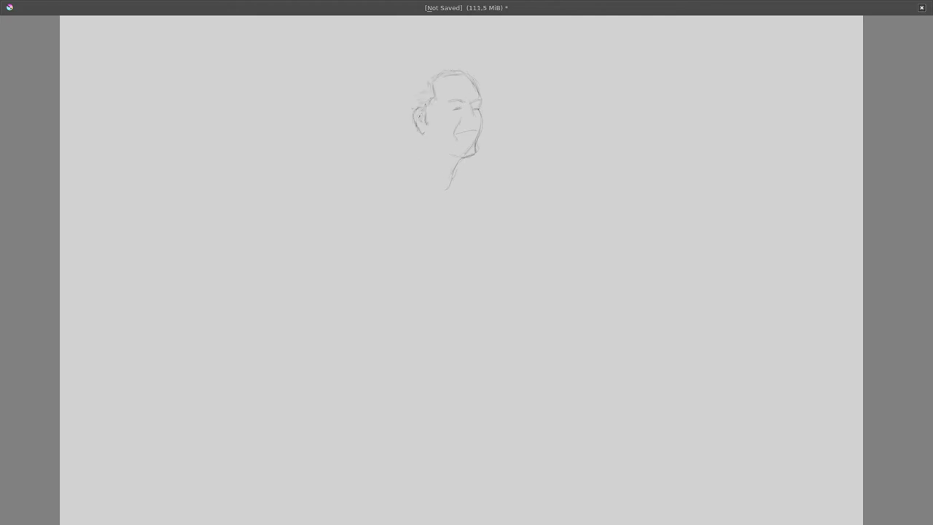
mouse_move(419, 110)
mouse_down()
mouse_move(422, 122)
mouse_move(408, 129)
mouse_move(421, 155)
mouse_move(384, 180)
mouse_up()
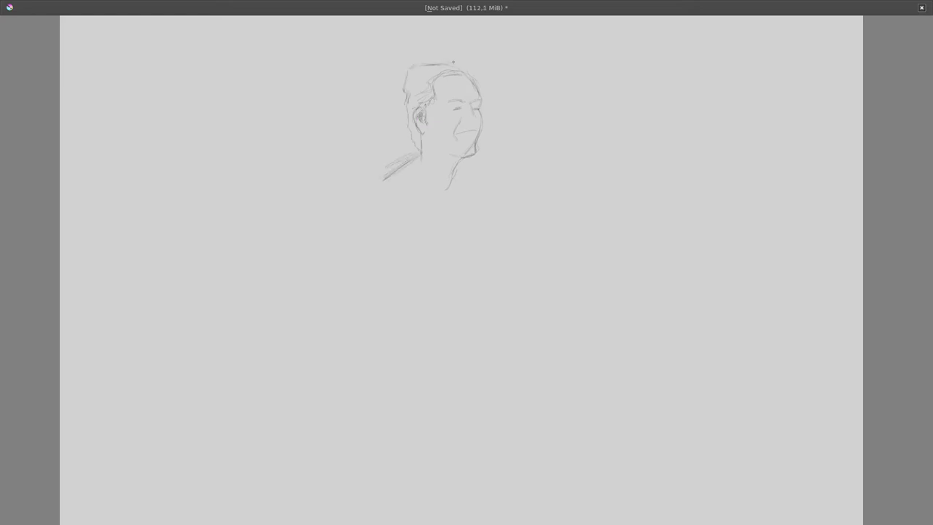
mouse_move(405, 71)
mouse_down()
mouse_move(410, 140)
mouse_move(428, 58)
mouse_move(456, 69)
mouse_move(409, 107)
mouse_up()
drag(391, 172, 375, 191)
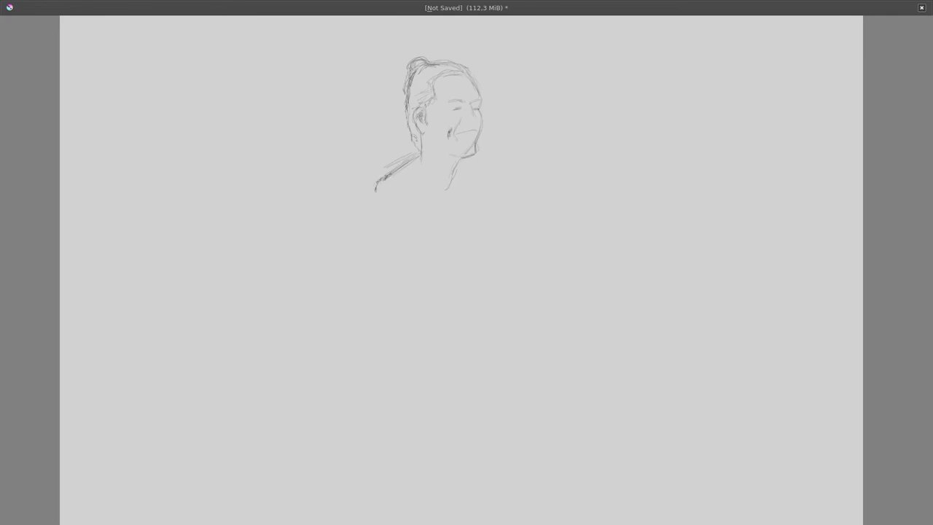
drag(344, 229, 331, 246)
Draw the right shoulder, left breast, torso side, armpit, left arm and waist
mouse_move(472, 164)
mouse_down()
mouse_move(514, 209)
mouse_move(481, 233)
mouse_move(480, 271)
mouse_up()
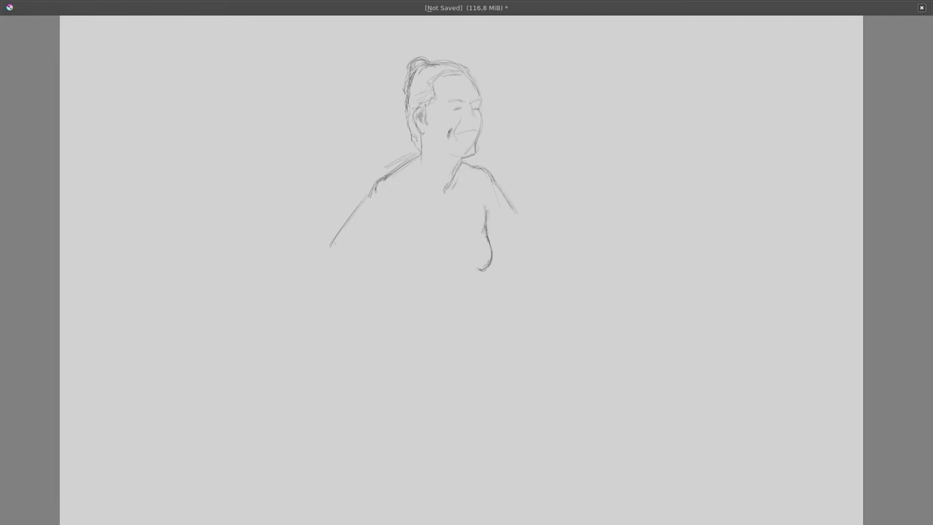
mouse_move(447, 231)
mouse_down()
mouse_move(428, 273)
mouse_move(410, 274)
mouse_move(397, 256)
mouse_move(435, 271)
mouse_up()
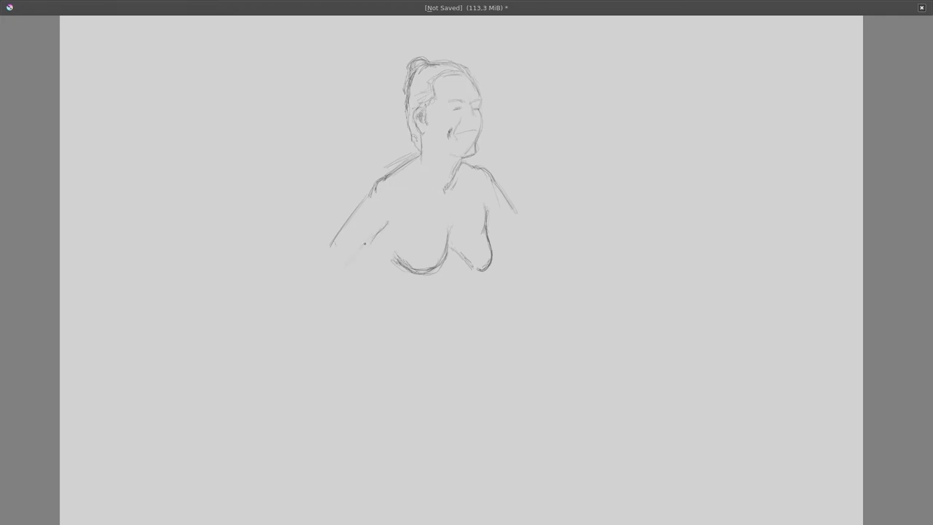
drag(376, 235, 389, 281)
mouse_move(391, 218)
mouse_down()
mouse_move(379, 249)
mouse_move(348, 262)
mouse_up()
mouse_move(332, 238)
mouse_down()
mouse_move(308, 281)
mouse_move(377, 330)
mouse_up()
drag(391, 281, 373, 307)
Extend the forearm toward the hip, then outline the right hip and lower belly curve
drag(348, 321, 376, 348)
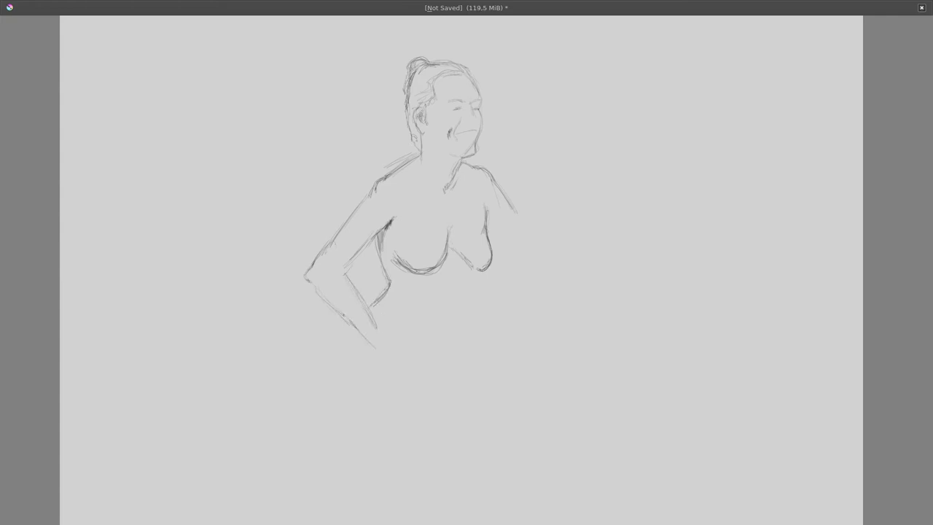
drag(319, 291, 370, 346)
drag(373, 324, 383, 337)
drag(474, 324, 464, 333)
drag(480, 288, 466, 331)
drag(382, 309, 421, 334)
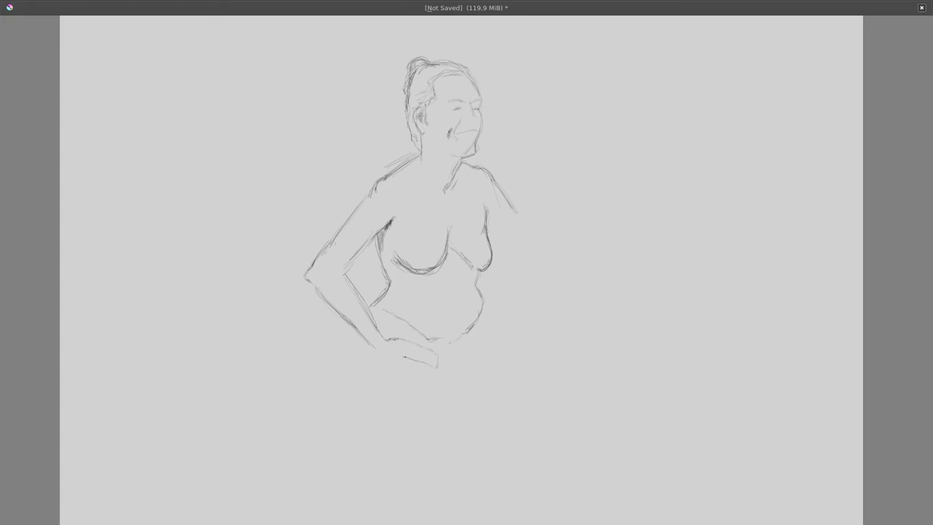
Draw the hand resting on the hip with fingers and thumb, plus the thigh and knee
drag(380, 357, 430, 369)
drag(389, 336, 411, 335)
mouse_move(369, 345)
mouse_down()
mouse_move(377, 361)
mouse_move(401, 356)
mouse_move(436, 416)
mouse_up()
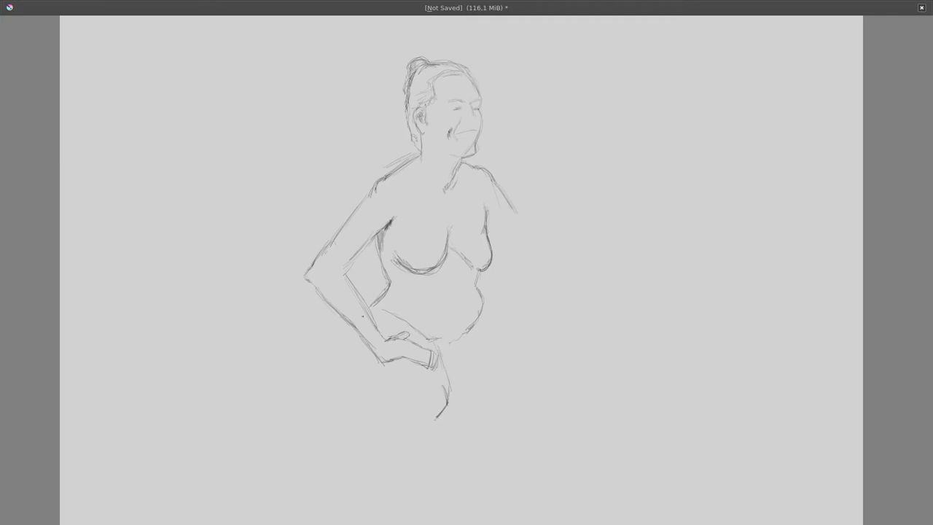
mouse_move(371, 304)
mouse_down()
mouse_move(354, 357)
mouse_move(402, 410)
mouse_up()
drag(353, 329, 401, 401)
mouse_move(374, 367)
mouse_down()
mouse_move(376, 395)
mouse_move(421, 427)
mouse_up()
mouse_move(441, 382)
mouse_down()
mouse_move(424, 424)
mouse_move(408, 428)
mouse_up()
drag(373, 365, 395, 419)
drag(357, 348, 373, 372)
drag(388, 385, 399, 406)
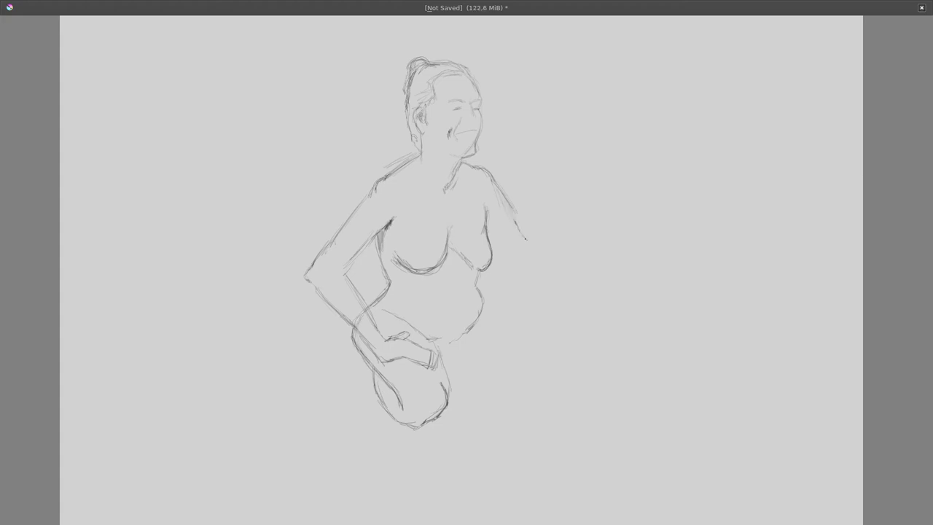
Outline the right back and right arm contours, then darken the belly contour
drag(525, 238, 522, 297)
drag(509, 210, 530, 250)
drag(527, 265, 519, 300)
mouse_move(491, 239)
mouse_down()
mouse_move(504, 277)
mouse_move(502, 319)
mouse_up()
drag(523, 294, 518, 318)
drag(506, 258, 503, 291)
drag(486, 233, 503, 249)
drag(513, 211, 518, 320)
drag(523, 238, 530, 255)
drag(505, 242, 501, 312)
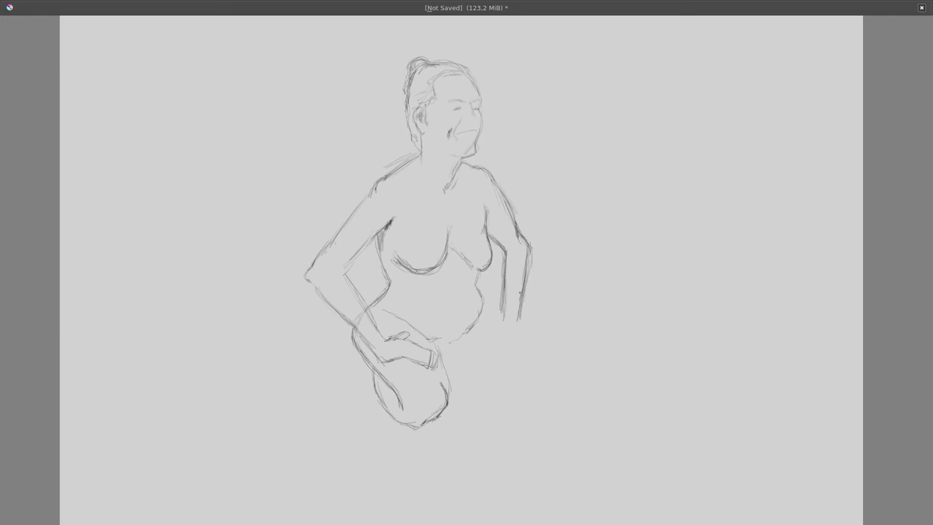
mouse_move(483, 281)
mouse_down()
mouse_move(473, 322)
mouse_move(501, 312)
mouse_move(520, 331)
mouse_move(495, 332)
mouse_move(559, 385)
mouse_up()
Draw the second kneeling leg's thigh, knee curve and shin
drag(529, 338, 554, 395)
drag(560, 361, 537, 397)
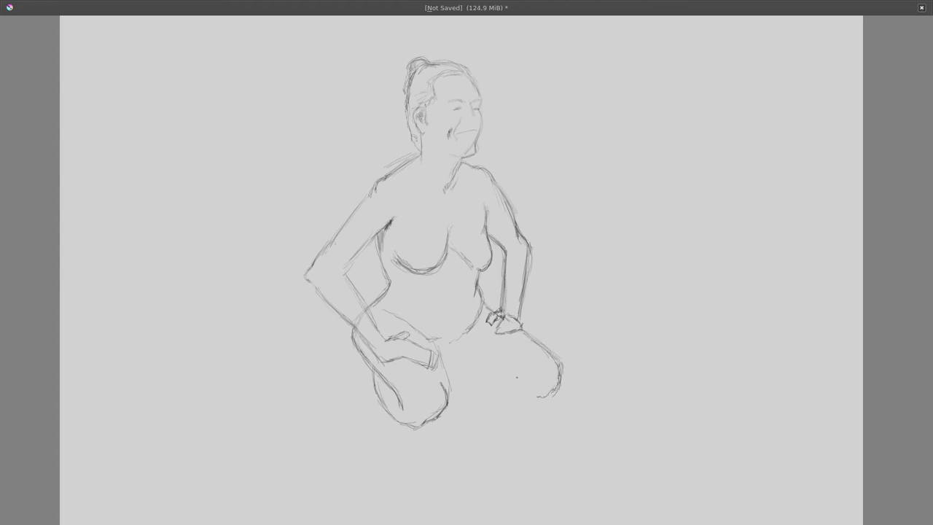
mouse_move(454, 352)
mouse_down()
mouse_move(539, 399)
mouse_move(531, 398)
mouse_up()
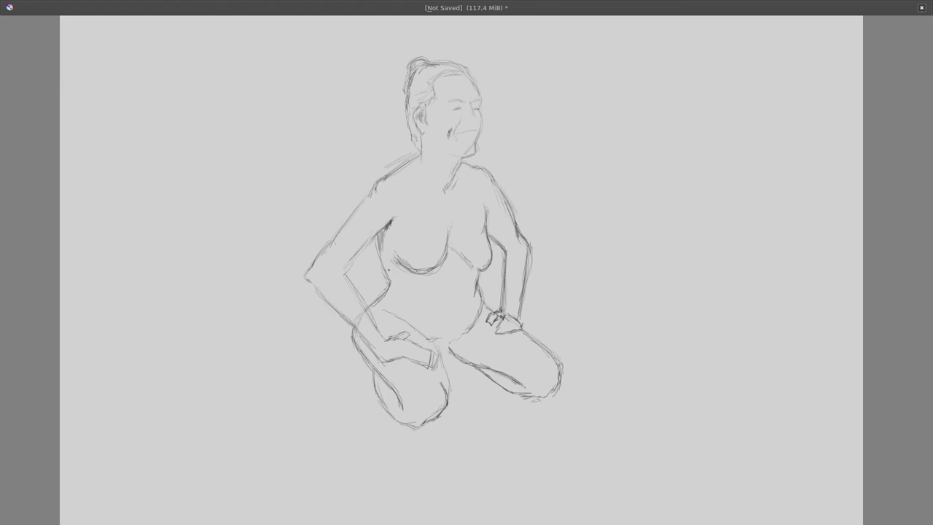
Hatch shading on the left shoulder, upper arm and torso edge under the arm
mouse_move(386, 232)
mouse_down()
mouse_move(380, 266)
mouse_move(380, 232)
mouse_move(378, 246)
mouse_up()
mouse_move(401, 187)
mouse_down()
mouse_move(392, 209)
mouse_move(391, 179)
mouse_up()
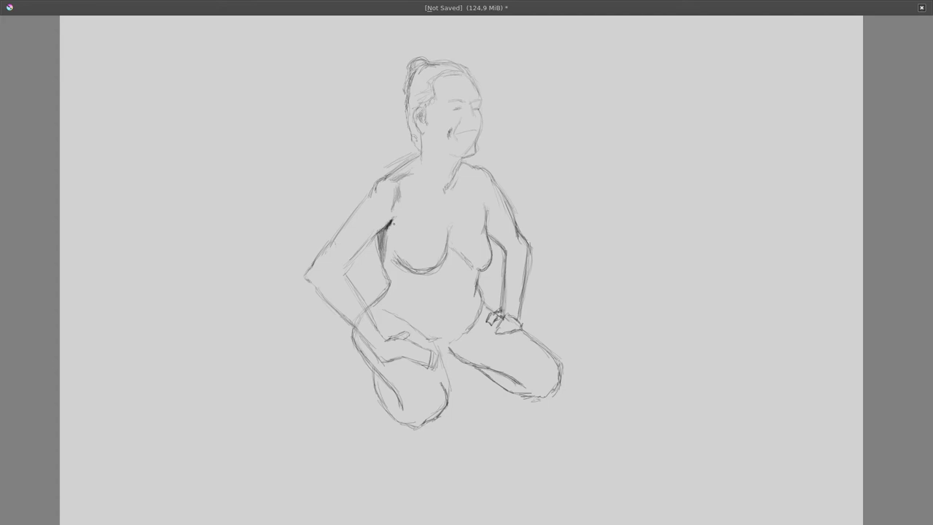
drag(383, 211, 351, 261)
drag(354, 252, 343, 274)
drag(373, 231, 360, 246)
drag(387, 208, 353, 252)
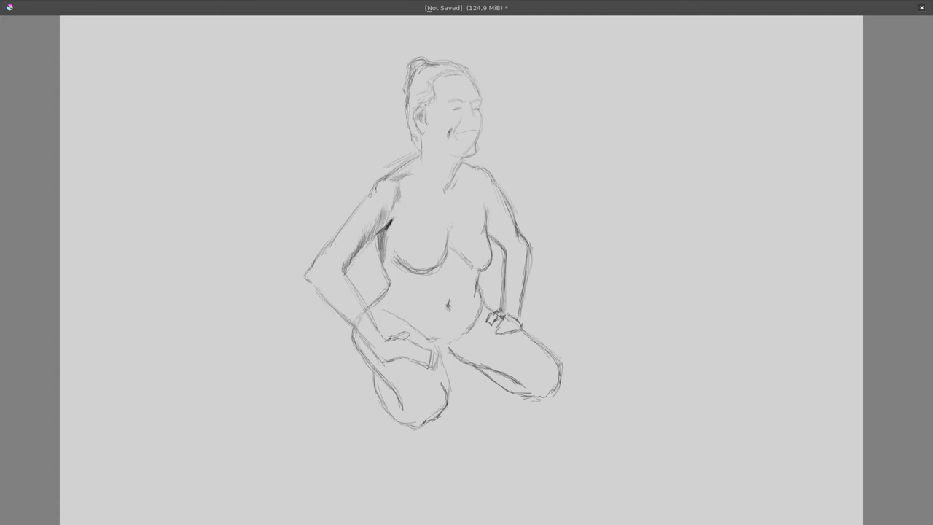
Shade the breast undersides, add nipple and areola details, and shade the right shoulder and neck
drag(475, 265, 470, 282)
mouse_move(459, 252)
mouse_down()
mouse_move(475, 271)
mouse_move(472, 289)
mouse_move(416, 275)
mouse_move(430, 275)
mouse_up()
mouse_move(458, 228)
mouse_down()
mouse_move(479, 266)
mouse_move(488, 265)
mouse_up()
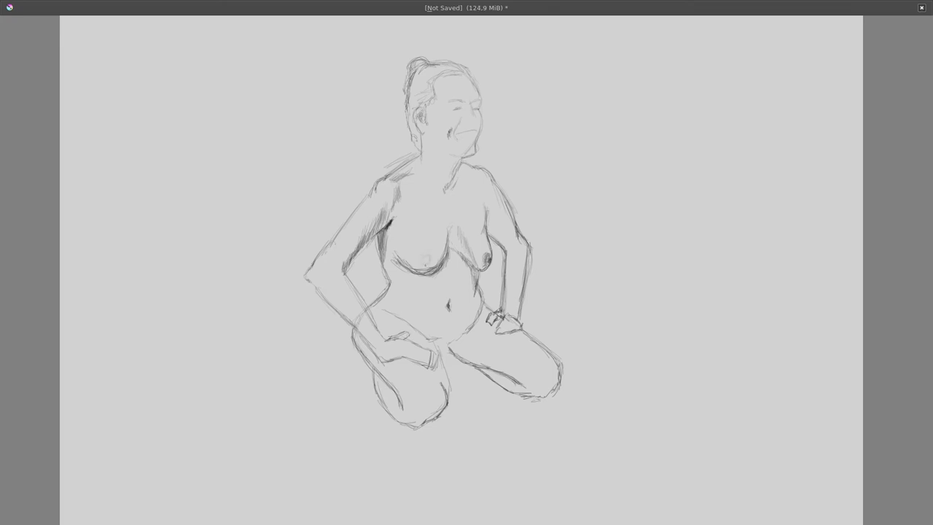
drag(419, 255, 430, 273)
mouse_move(449, 240)
mouse_down()
mouse_move(435, 267)
mouse_move(459, 251)
mouse_up()
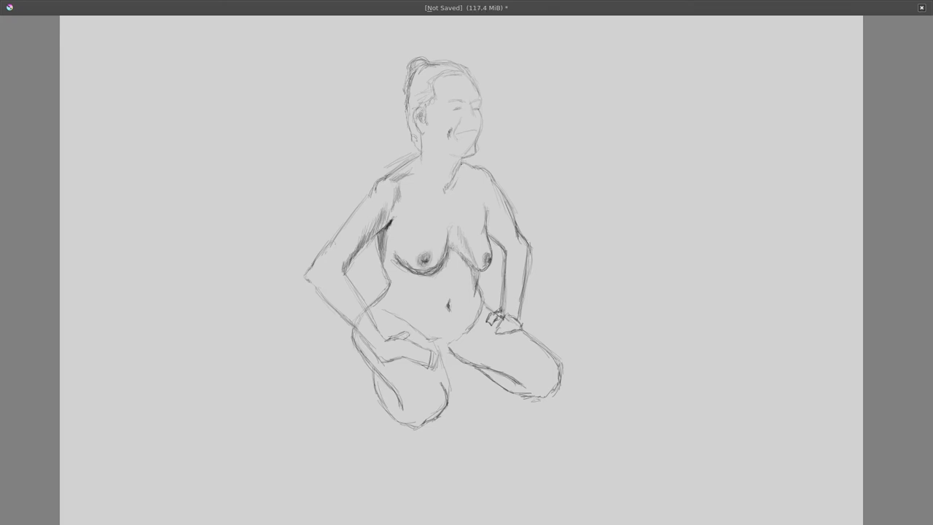
mouse_move(460, 165)
mouse_down()
mouse_move(489, 183)
mouse_move(456, 180)
mouse_up()
mouse_move(435, 146)
mouse_down()
mouse_move(458, 163)
mouse_move(446, 175)
mouse_up()
Darken the jaw and cheek, then add darker strands to the hair and bun
drag(477, 138, 468, 153)
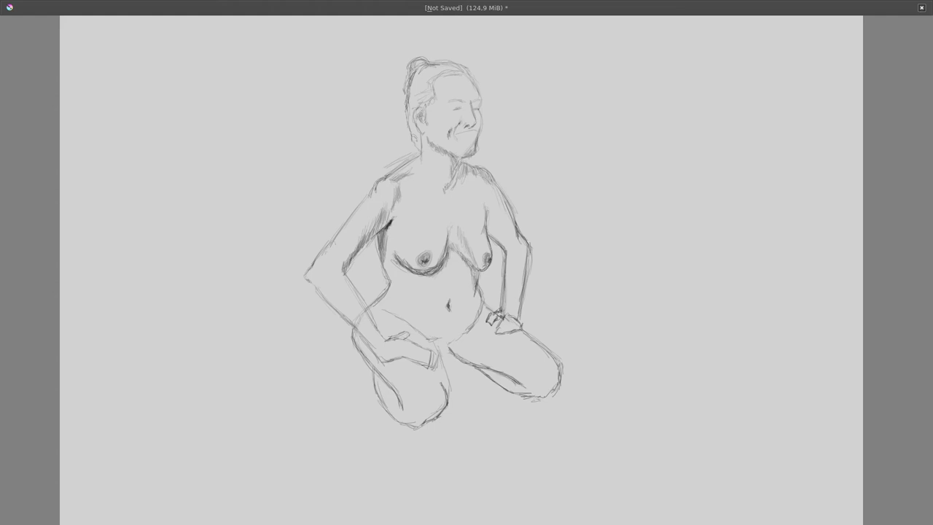
mouse_move(459, 124)
mouse_down()
mouse_move(454, 144)
mouse_move(475, 138)
mouse_up()
mouse_move(406, 76)
mouse_down()
mouse_move(401, 97)
mouse_move(418, 146)
mouse_up()
mouse_move(410, 107)
mouse_down()
mouse_move(419, 148)
mouse_move(412, 120)
mouse_move(452, 65)
mouse_move(418, 84)
mouse_move(410, 108)
mouse_up()
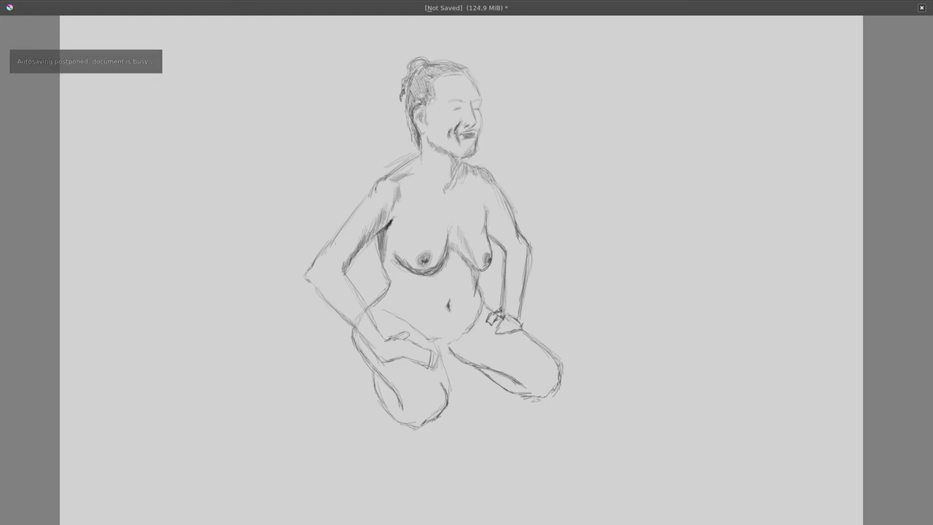
drag(430, 67, 410, 96)
drag(418, 103, 409, 143)
mouse_move(423, 87)
mouse_down()
mouse_move(409, 146)
mouse_move(416, 105)
mouse_up()
drag(431, 102, 425, 123)
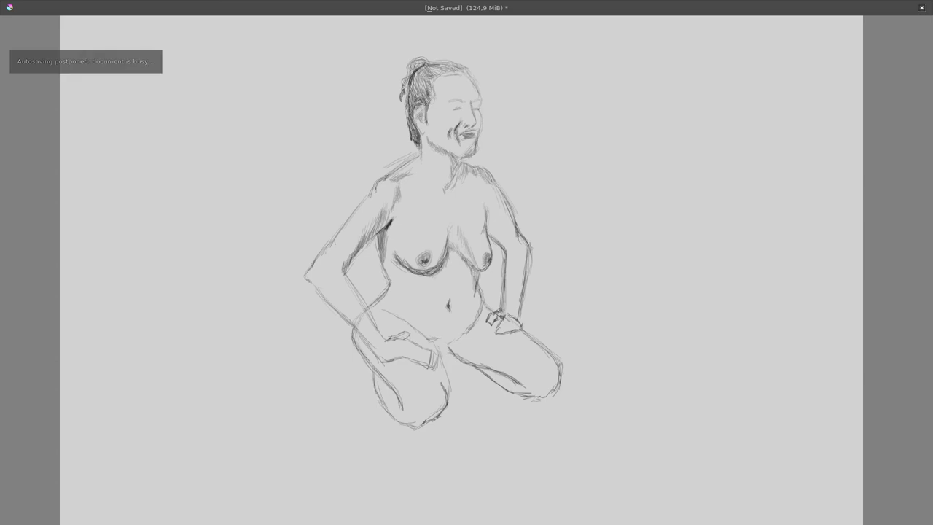
drag(430, 81, 424, 110)
mouse_move(427, 75)
mouse_down()
mouse_move(412, 99)
mouse_move(415, 82)
mouse_up()
mouse_move(434, 71)
mouse_down()
mouse_move(422, 77)
mouse_move(433, 74)
mouse_up()
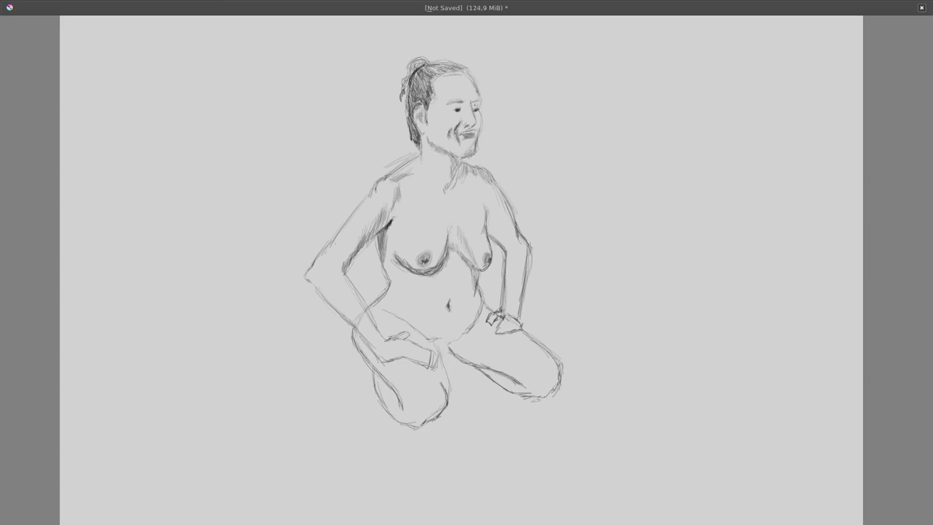
Define the eye and mouth, and darken the ear, neck, shoulder and upper arm lines
mouse_move(459, 105)
mouse_down()
mouse_move(444, 115)
mouse_move(460, 118)
mouse_move(457, 140)
mouse_up()
mouse_move(468, 133)
mouse_down()
mouse_move(478, 127)
mouse_move(475, 137)
mouse_up()
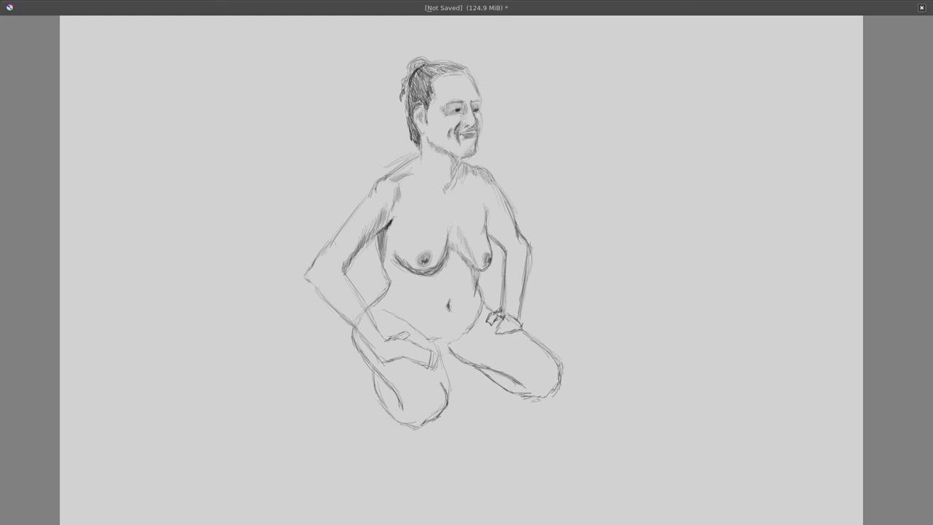
mouse_move(430, 101)
mouse_down()
mouse_move(407, 170)
mouse_move(392, 180)
mouse_up()
mouse_move(403, 166)
mouse_down()
mouse_move(368, 195)
mouse_move(398, 175)
mouse_up()
mouse_move(368, 197)
mouse_down()
mouse_move(352, 216)
mouse_move(382, 222)
mouse_up()
drag(370, 229, 363, 243)
Lightly shade the belly and torso side, and darken the lower belly and hip contour
drag(444, 268, 423, 287)
mouse_move(453, 252)
mouse_down()
mouse_move(444, 276)
mouse_move(459, 271)
mouse_up()
mouse_move(470, 269)
mouse_down()
mouse_move(465, 293)
mouse_move(478, 326)
mouse_move(462, 343)
mouse_up()
drag(462, 338, 450, 346)
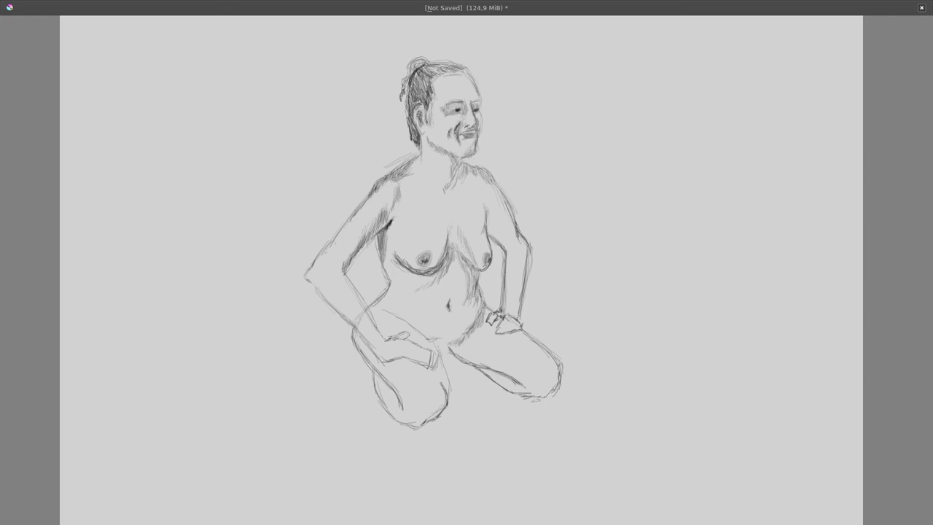
drag(484, 306, 452, 348)
mouse_move(485, 310)
mouse_down()
mouse_move(462, 338)
mouse_move(472, 333)
mouse_move(462, 359)
mouse_move(453, 355)
mouse_up()
Darkly shade the lower belly, inner thigh and lap, and darken the waist and hip contour
drag(478, 334, 456, 363)
mouse_move(475, 356)
mouse_down()
mouse_move(463, 368)
mouse_move(424, 348)
mouse_move(437, 347)
mouse_up()
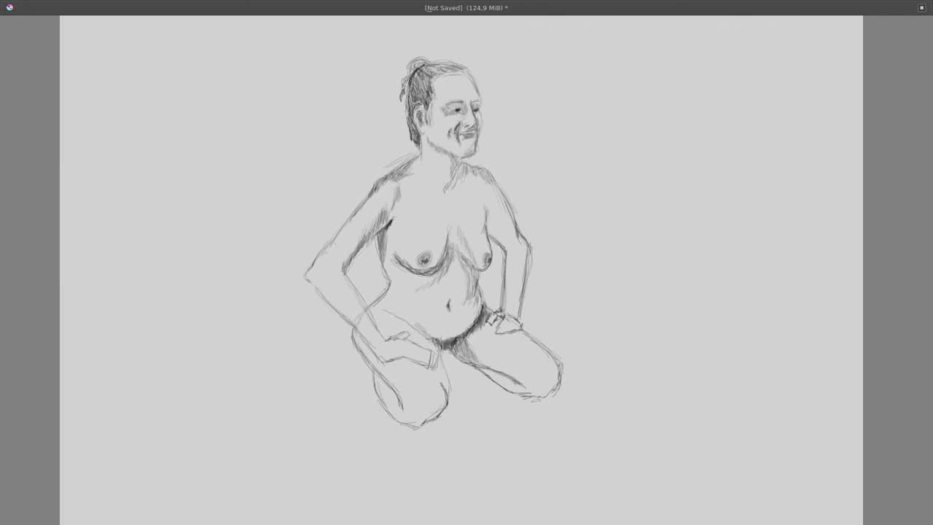
mouse_move(477, 324)
mouse_down()
mouse_move(454, 333)
mouse_move(372, 312)
mouse_move(380, 308)
mouse_up()
drag(433, 351, 389, 314)
mouse_move(439, 341)
mouse_down()
mouse_move(457, 328)
mouse_move(436, 337)
mouse_up()
drag(481, 317, 471, 268)
mouse_move(385, 253)
mouse_down()
mouse_move(376, 314)
mouse_move(389, 291)
mouse_move(374, 313)
mouse_up()
Check the brush presets, keeping the pencil, then thicken the shoulder, upper arm and inner arm contours
key(F6)
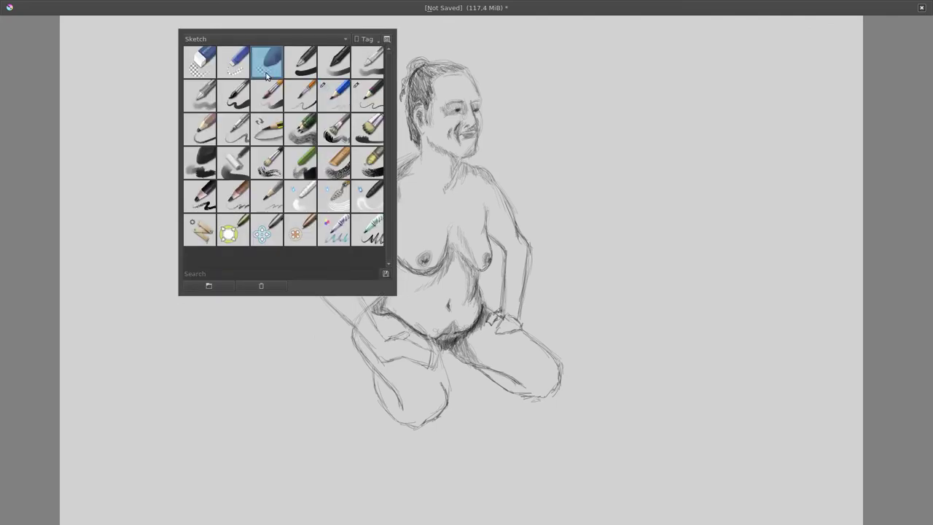
key(F6)
drag(365, 227, 405, 156)
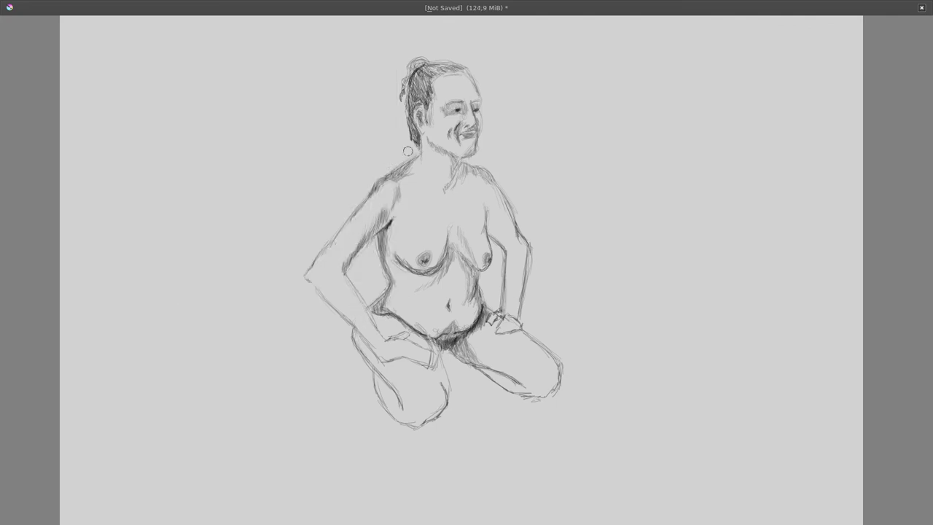
drag(328, 213, 313, 250)
key(F6)
key(F6)
mouse_move(381, 338)
mouse_down()
mouse_move(346, 275)
mouse_move(368, 242)
mouse_up()
Strengthen the lower leg and knee outline and darken the groin area
drag(381, 314, 357, 361)
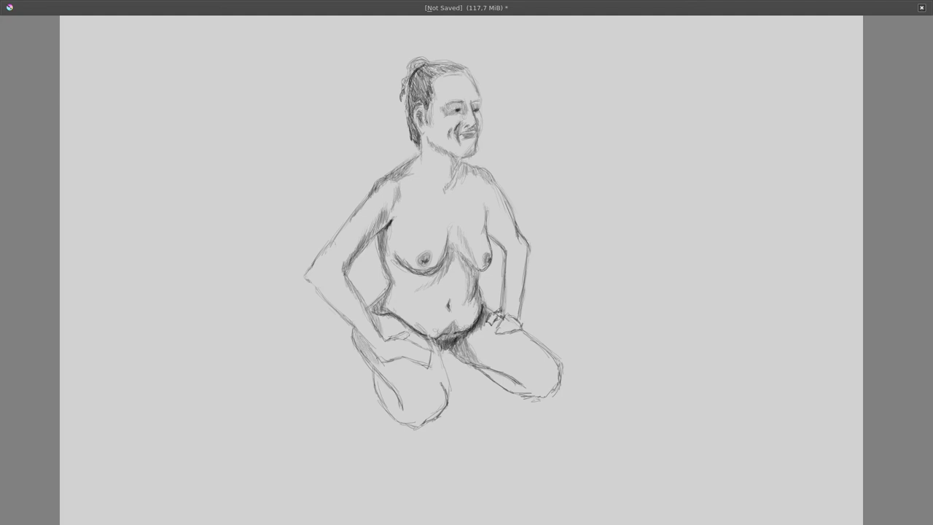
drag(393, 392, 399, 405)
drag(375, 370, 399, 405)
drag(378, 374, 401, 403)
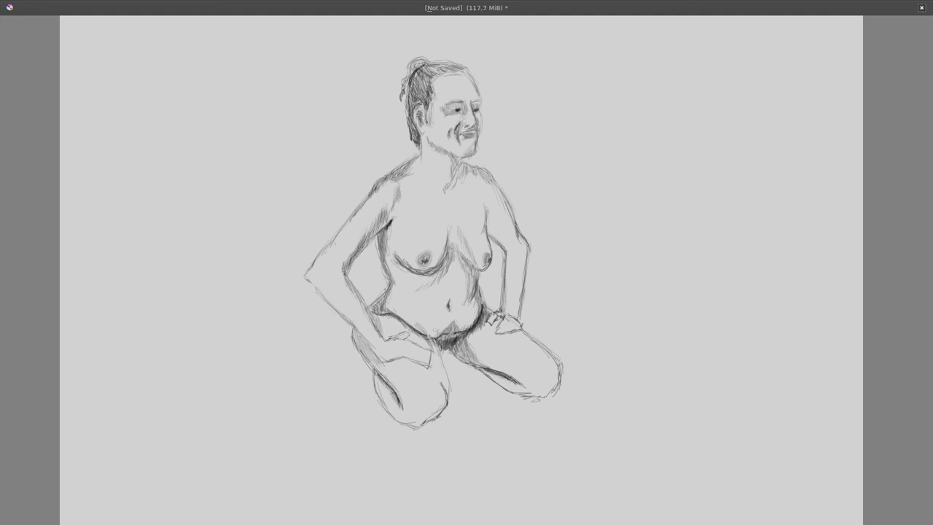
drag(366, 354, 379, 375)
mouse_move(459, 351)
mouse_down()
mouse_move(537, 395)
mouse_move(556, 369)
mouse_move(528, 377)
mouse_move(558, 378)
mouse_up()
Hatch the right knee and thigh, strengthen the right arm, and lightly shade the shoulder and neck
mouse_move(521, 333)
mouse_down()
mouse_move(543, 353)
mouse_move(509, 380)
mouse_up()
drag(508, 354, 495, 368)
mouse_move(509, 372)
mouse_down()
mouse_move(522, 385)
mouse_move(506, 370)
mouse_up()
drag(497, 357, 515, 380)
mouse_move(513, 244)
mouse_down()
mouse_move(503, 297)
mouse_move(490, 233)
mouse_move(487, 240)
mouse_up()
mouse_move(492, 177)
mouse_down()
mouse_move(485, 187)
mouse_move(490, 179)
mouse_move(446, 174)
mouse_move(454, 169)
mouse_up()
mouse_move(456, 161)
mouse_down()
mouse_move(437, 191)
mouse_move(447, 209)
mouse_up()
Shade the right upper arm and refine both hands, their fingers and forearms
drag(489, 182, 481, 207)
drag(498, 199, 488, 230)
drag(411, 356, 432, 362)
mouse_move(423, 351)
mouse_down()
mouse_move(429, 360)
mouse_move(411, 341)
mouse_move(431, 368)
mouse_move(377, 356)
mouse_move(418, 364)
mouse_up()
drag(371, 346, 388, 359)
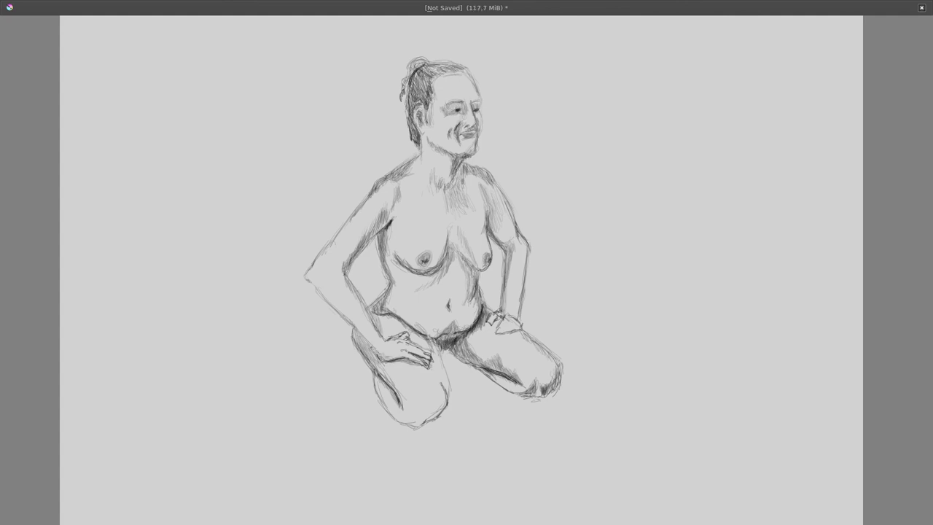
drag(342, 316, 369, 340)
mouse_move(492, 317)
mouse_down()
mouse_move(501, 334)
mouse_move(520, 336)
mouse_up()
mouse_move(512, 328)
mouse_down()
mouse_move(518, 336)
mouse_move(510, 320)
mouse_up()
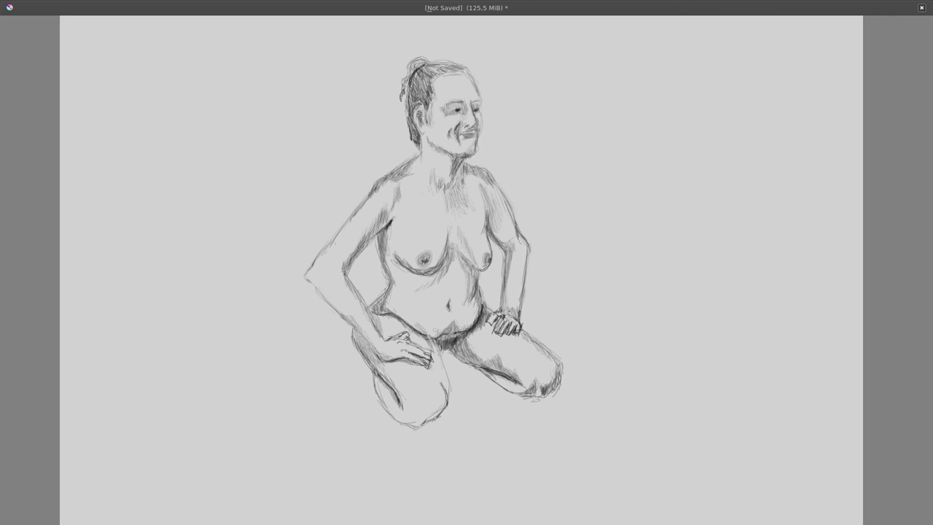
mouse_move(508, 251)
mouse_down()
mouse_move(503, 314)
mouse_move(543, 354)
mouse_up()
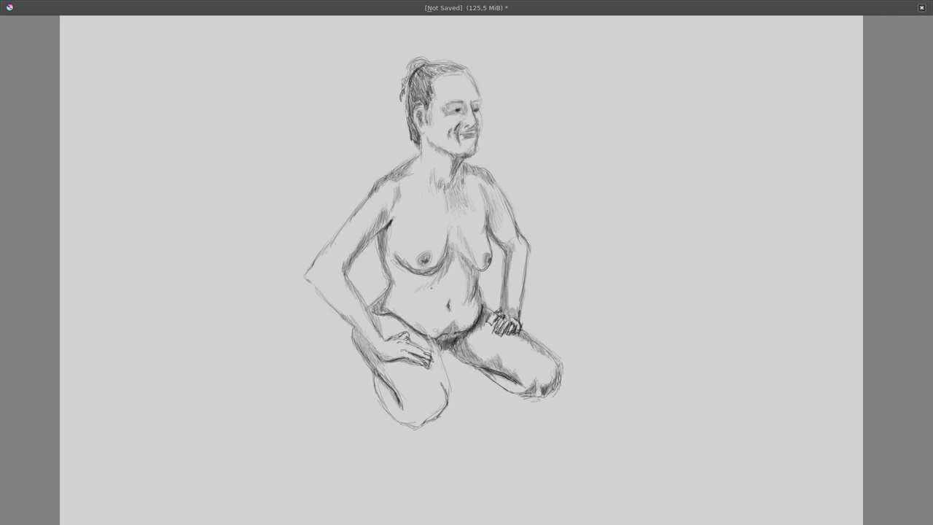
Shade under and between the breasts and add strokes around the armpits
mouse_move(402, 282)
mouse_down()
mouse_move(414, 291)
mouse_move(433, 278)
mouse_move(415, 276)
mouse_up()
drag(408, 278, 425, 272)
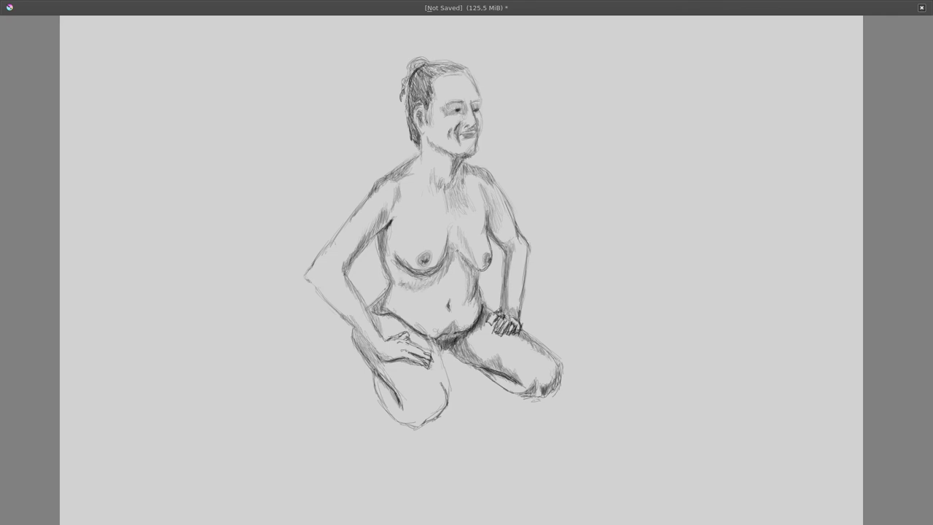
drag(440, 234, 450, 263)
drag(454, 245, 462, 255)
drag(459, 250, 478, 272)
drag(486, 209, 493, 238)
drag(389, 222, 375, 233)
Add strokes to the hair and neck, redraw the front knee's lower edge, and shade the navel
drag(426, 103, 410, 161)
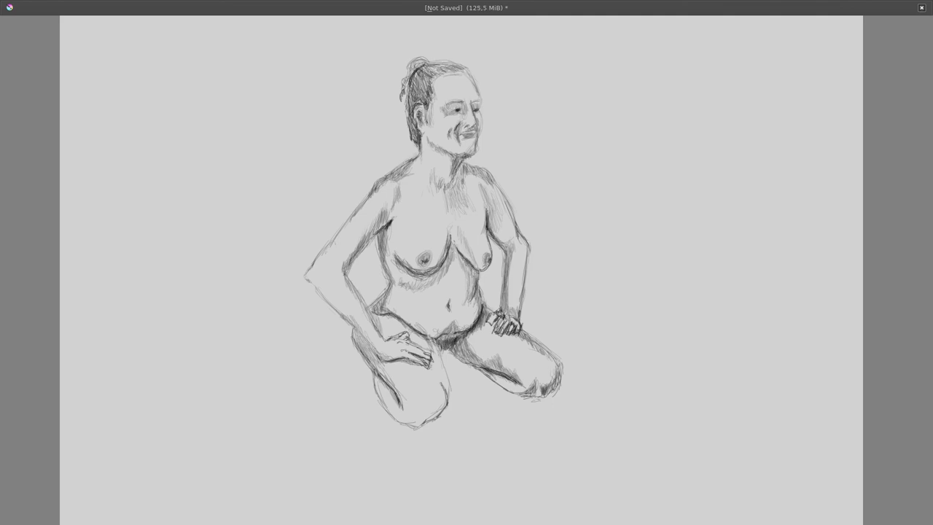
drag(375, 392, 395, 419)
mouse_move(458, 301)
mouse_down()
mouse_move(443, 319)
mouse_move(462, 306)
mouse_up()
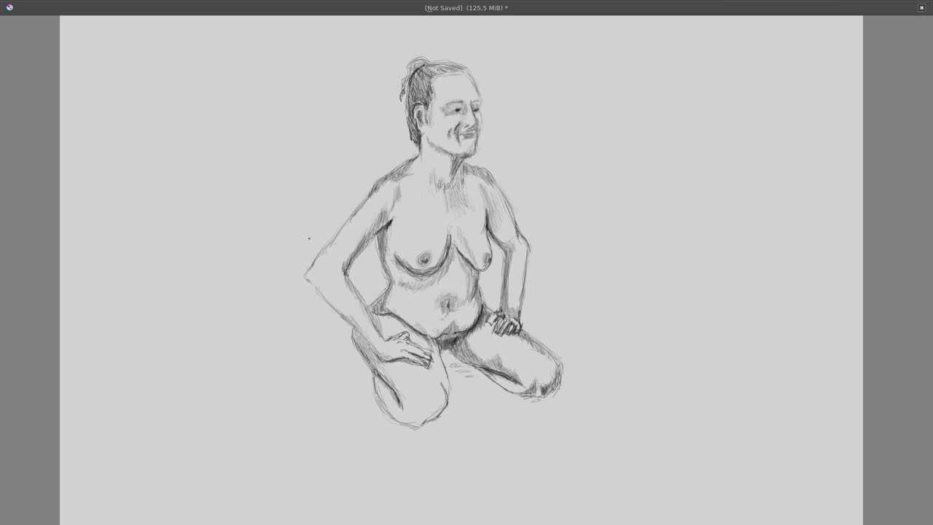